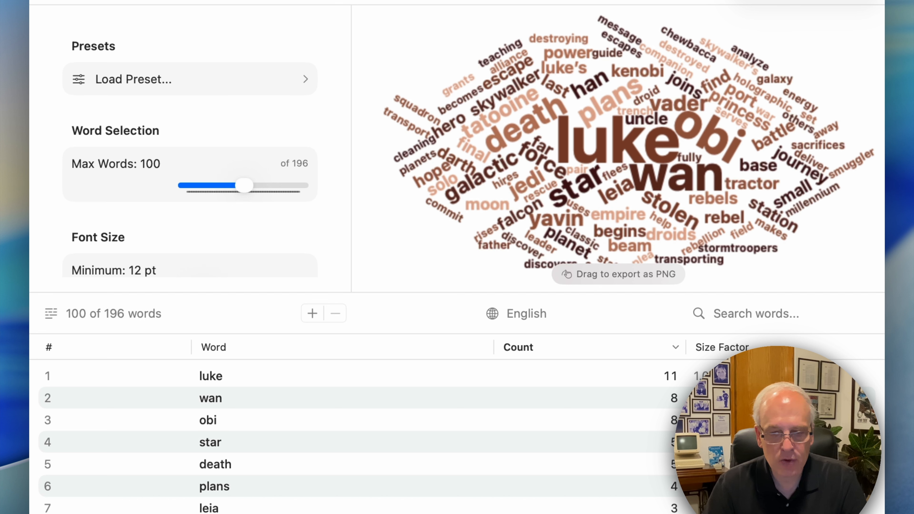
drag(653, 513, 684, 193)
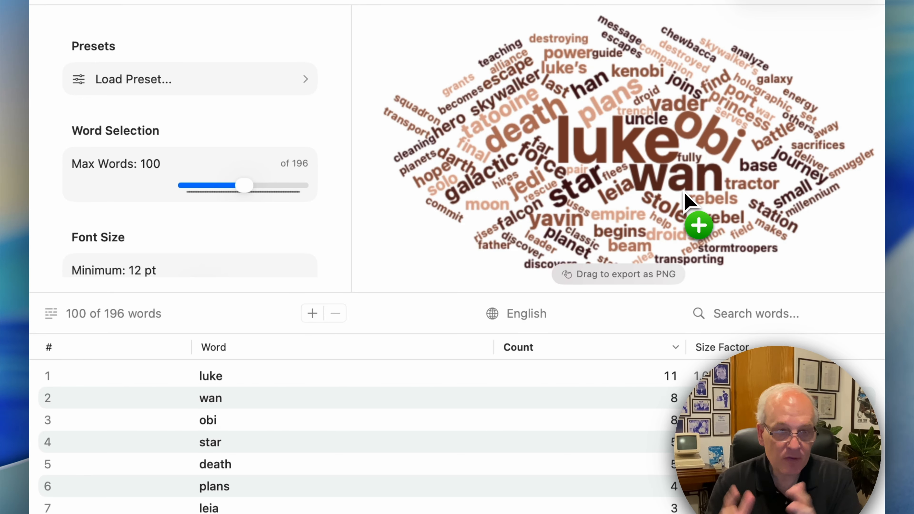
drag(684, 192, 684, 193)
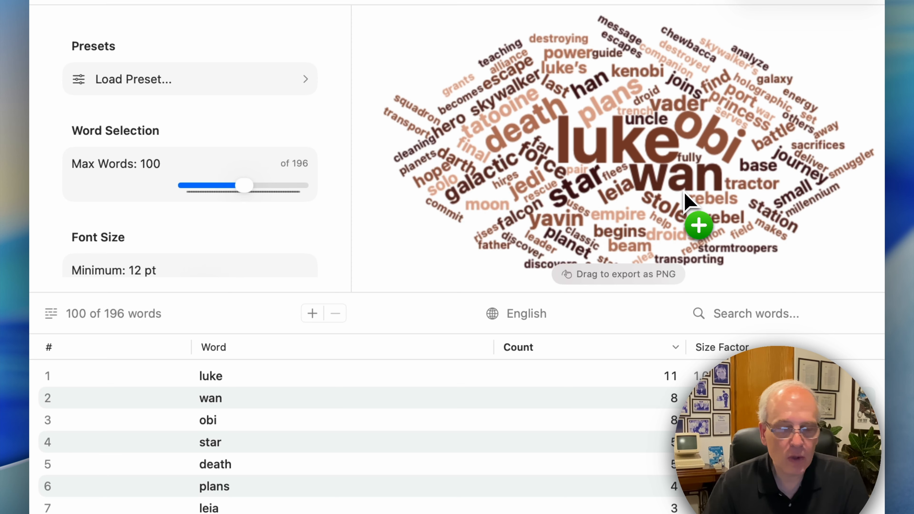
drag(685, 192, 259, 384)
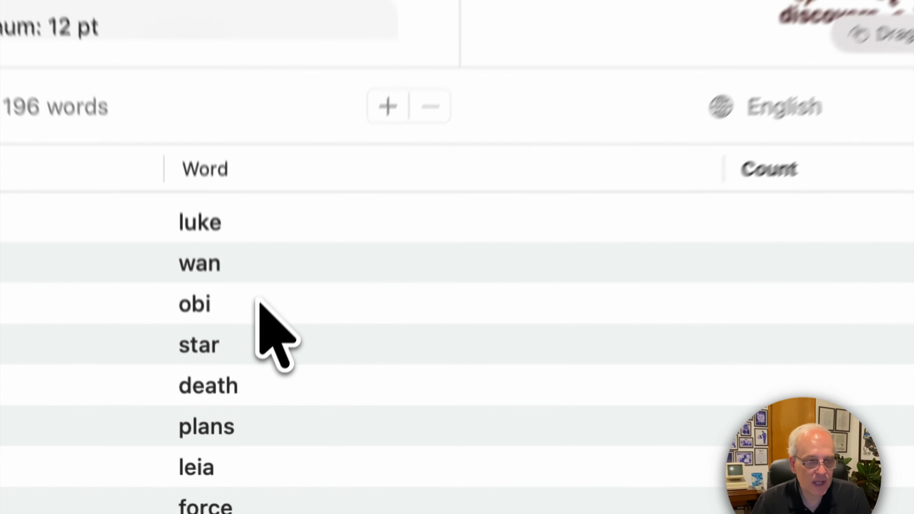
Step: Remove the words "obi" and "wan" from the word list
click(243, 419)
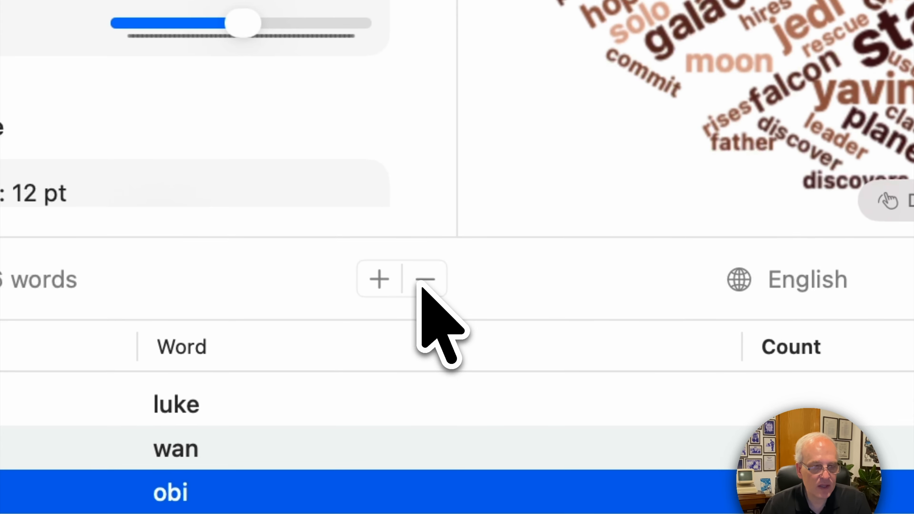
click(419, 282)
click(253, 454)
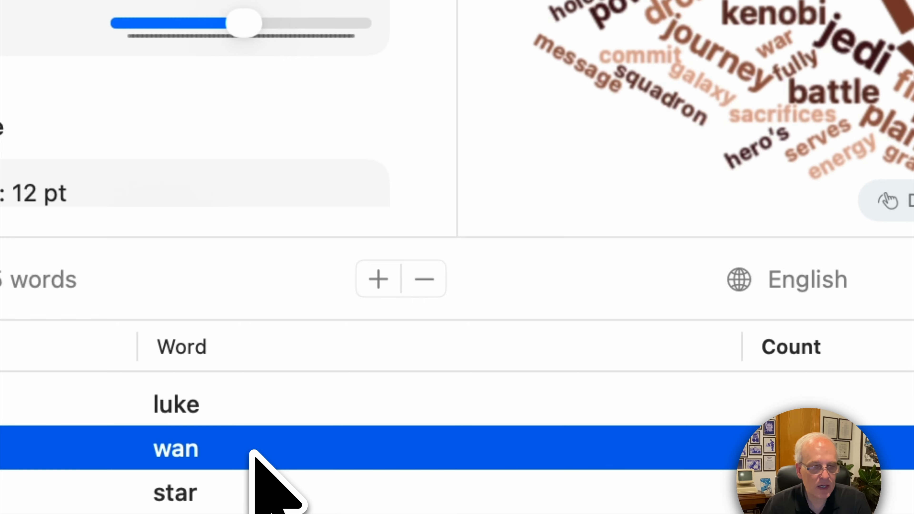
click(424, 280)
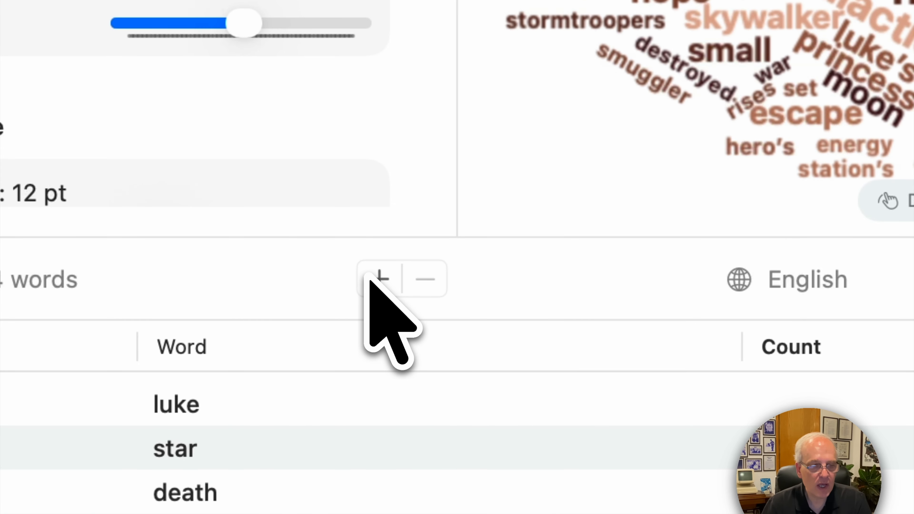
Step: Add the word "obi-wan" to the list with a count of 8
click(371, 279)
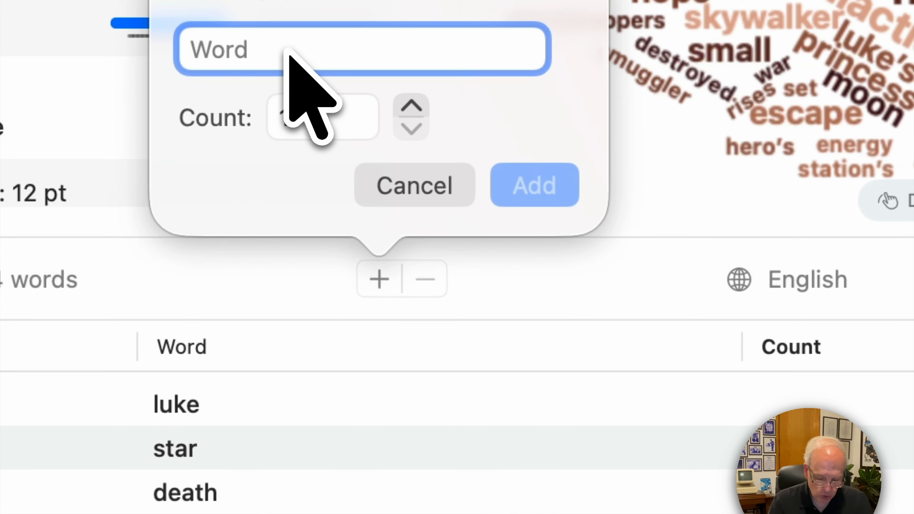
text(obi-wan)
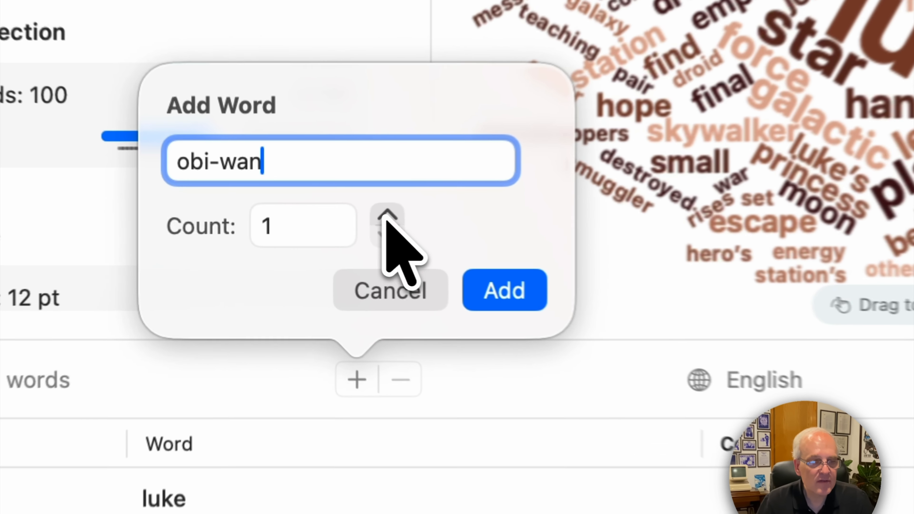
click(329, 227)
click(329, 227)
click(328, 227)
click(392, 216)
click(393, 216)
click(393, 216)
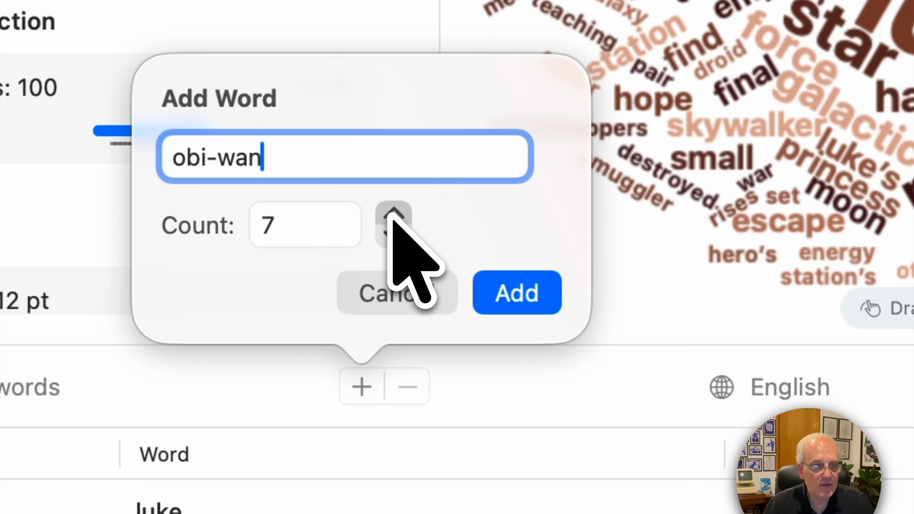
click(392, 217)
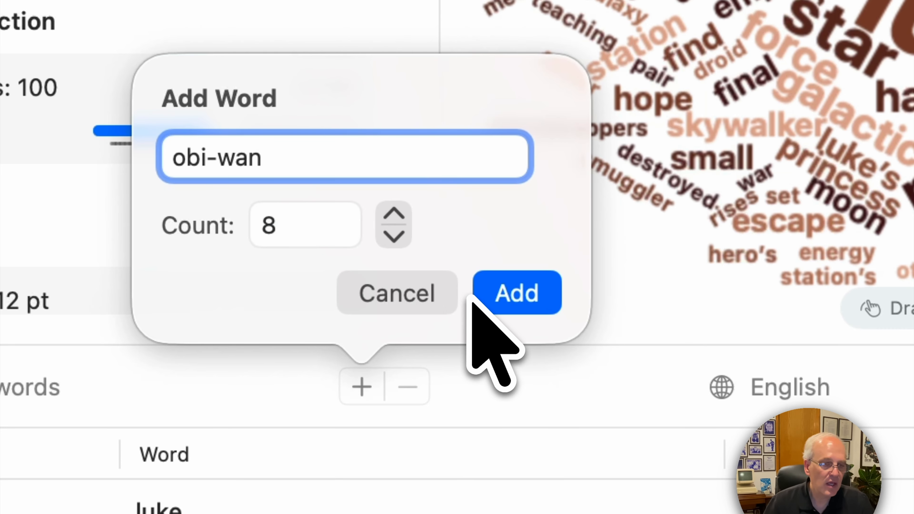
click(516, 298)
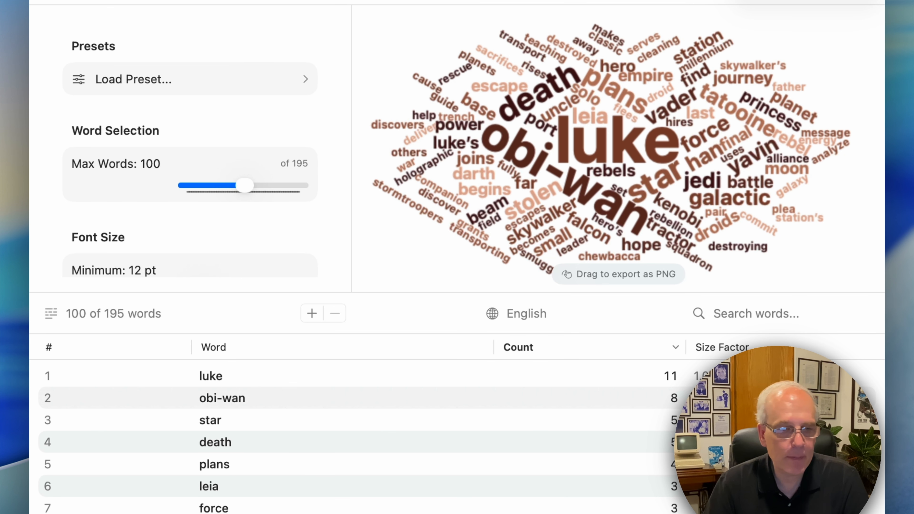
Step: Change the count of the word "jedi" to 6
scroll(366, 423, down, 4)
scroll(364, 422, down, 7)
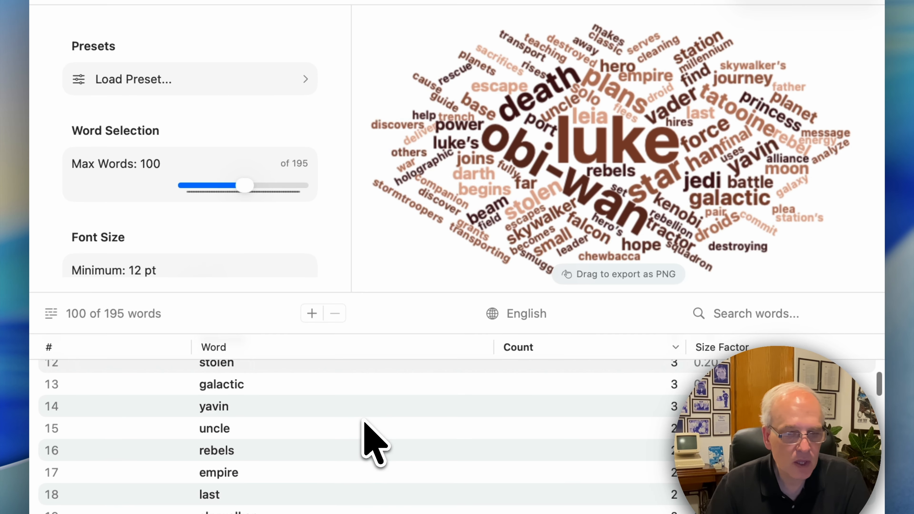
scroll(365, 423, up, 1)
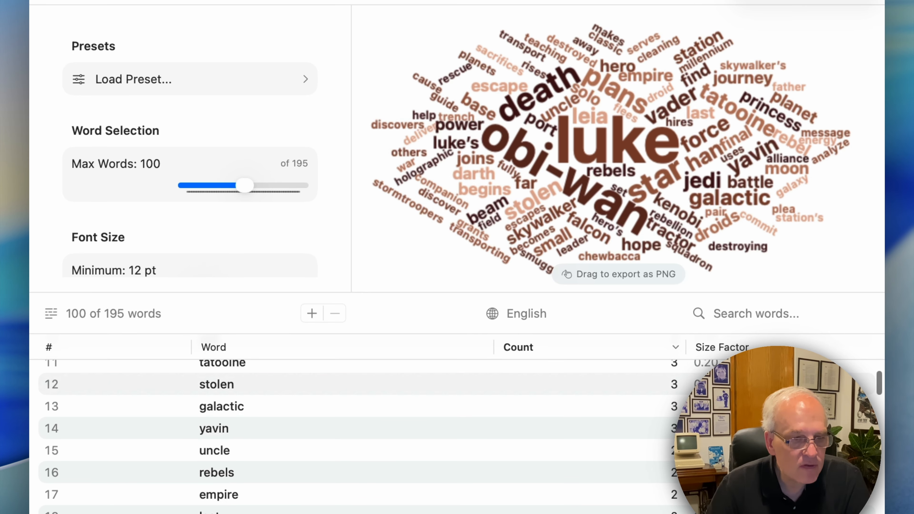
scroll(245, 461, up, 2)
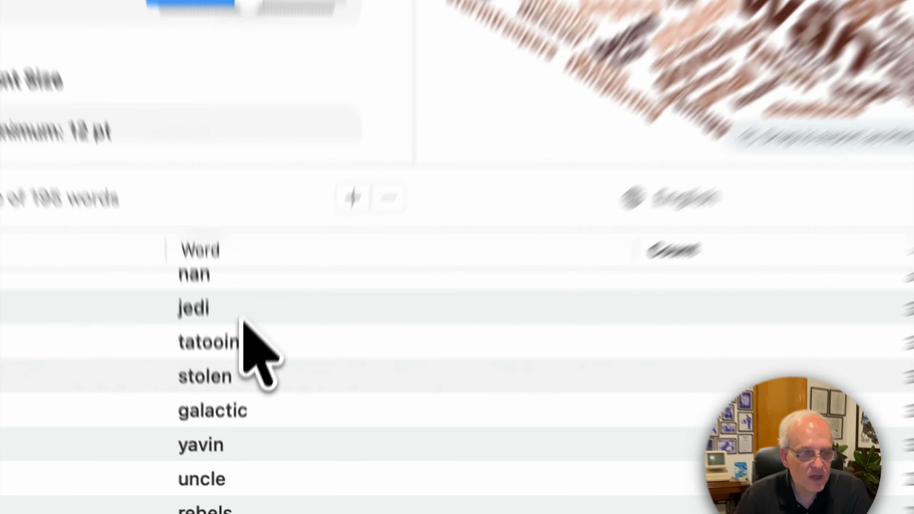
click(242, 313)
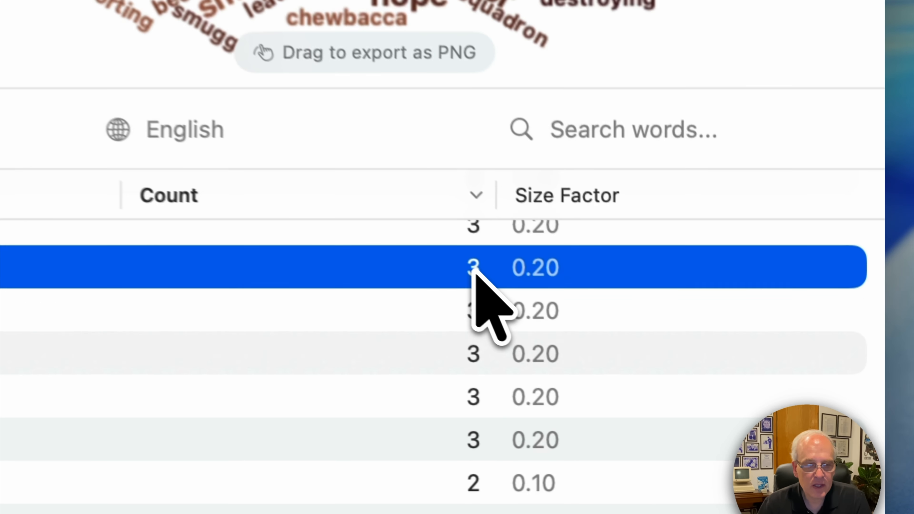
double_click(675, 385)
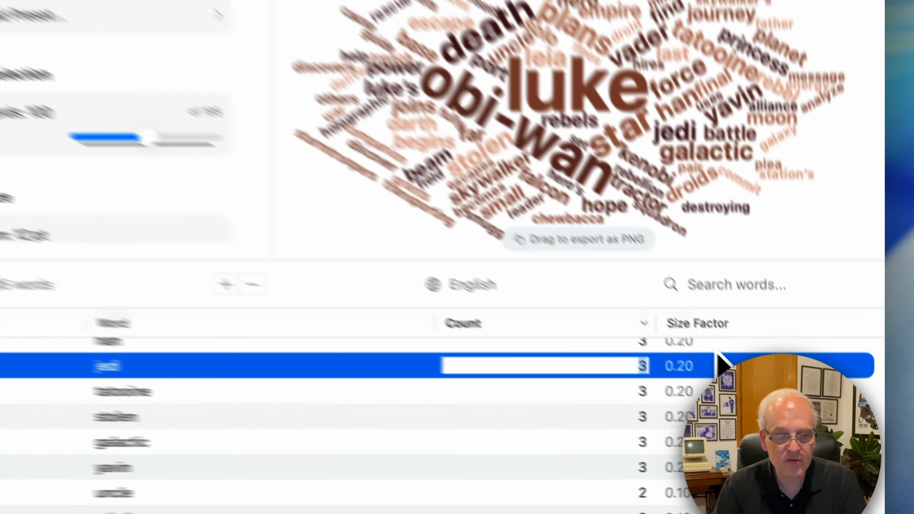
text(6)
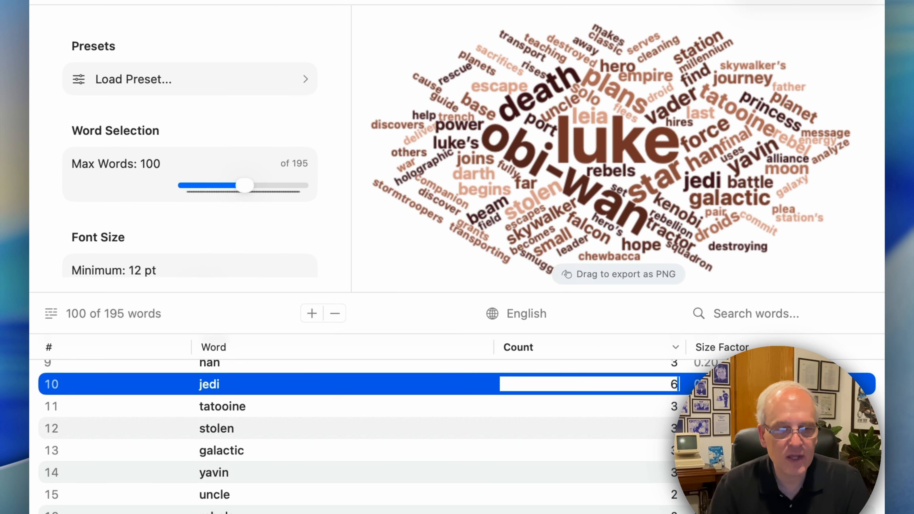
key(Return)
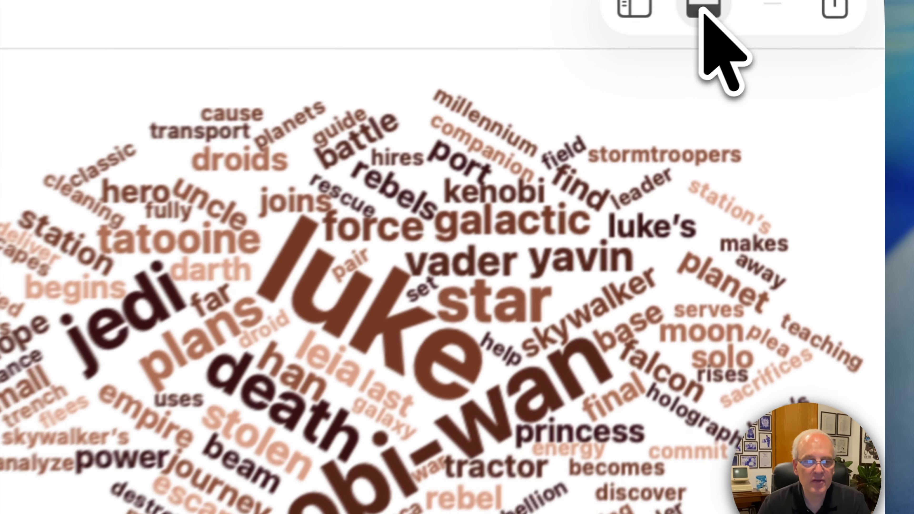
Step: Hide the word list and raise the maximum number of words to 151
click(704, 12)
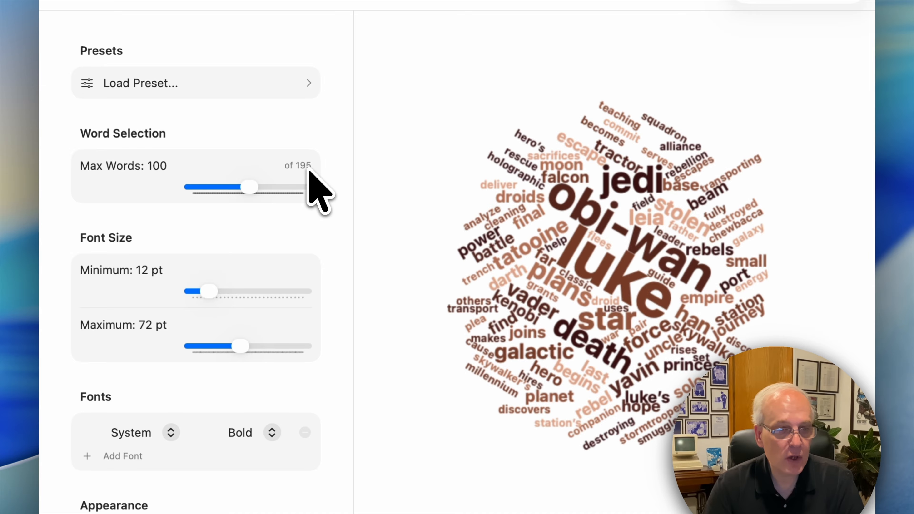
click(249, 187)
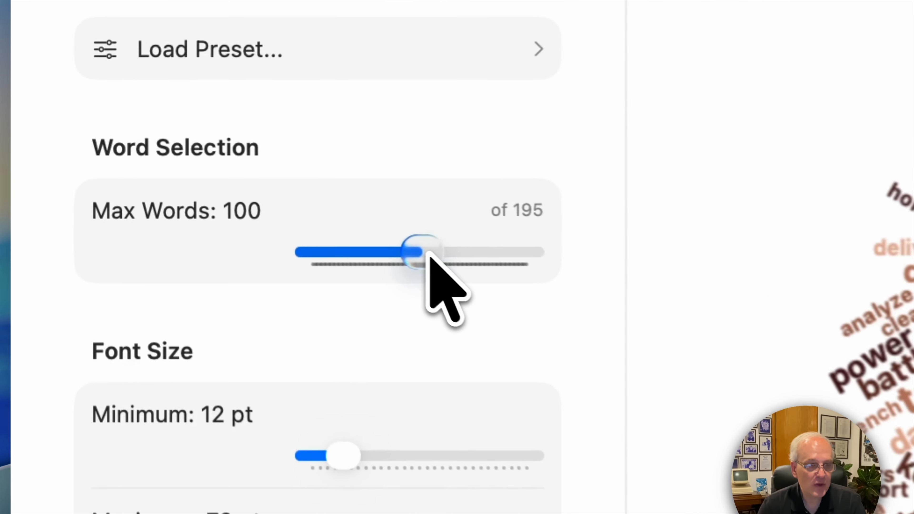
drag(429, 252, 488, 261)
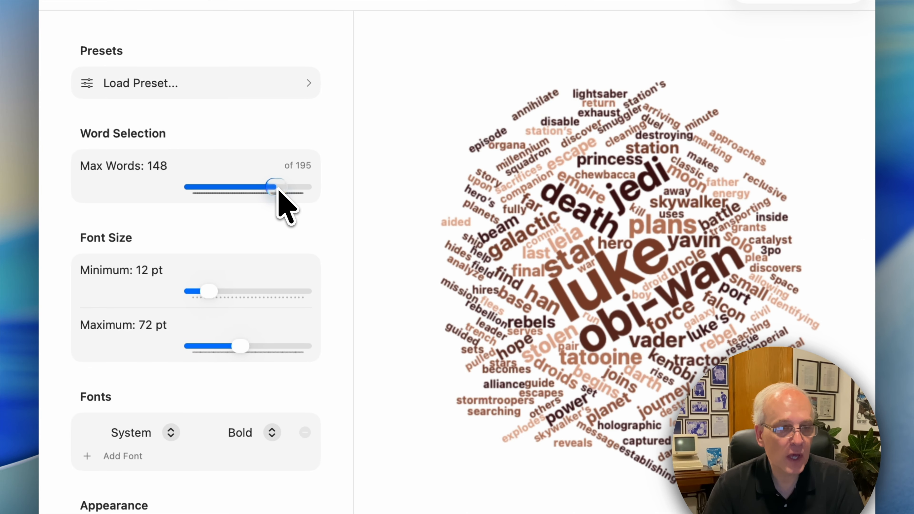
drag(278, 191, 278, 189)
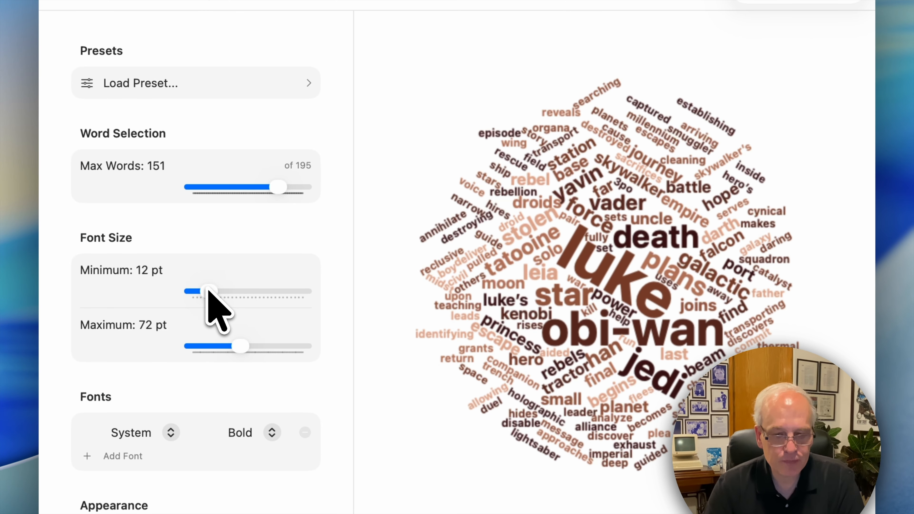
Step: Set the minimum font size to 19 pt and the maximum font size to 87 pt
drag(206, 295, 207, 294)
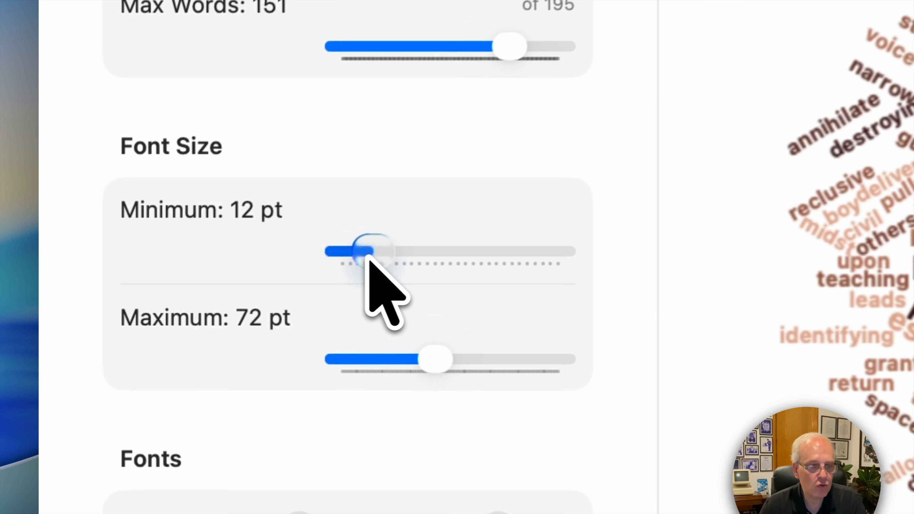
drag(368, 256, 418, 258)
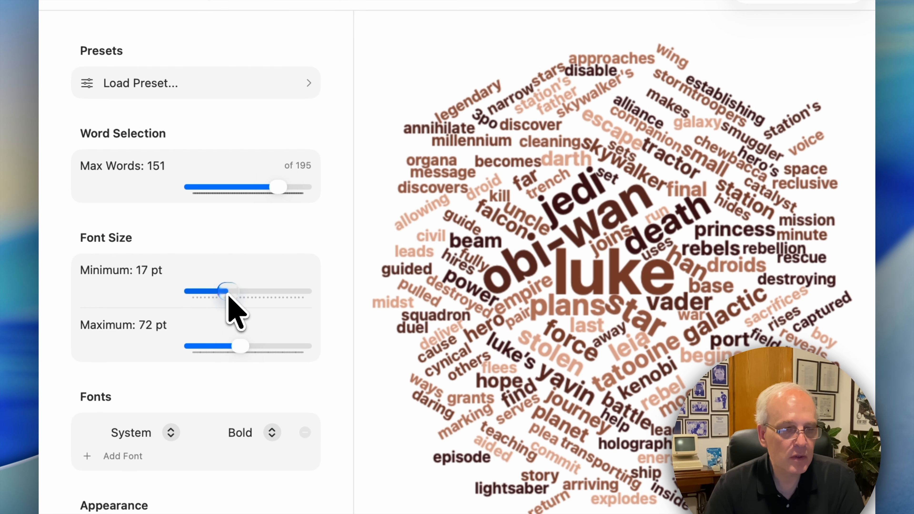
drag(229, 296, 235, 297)
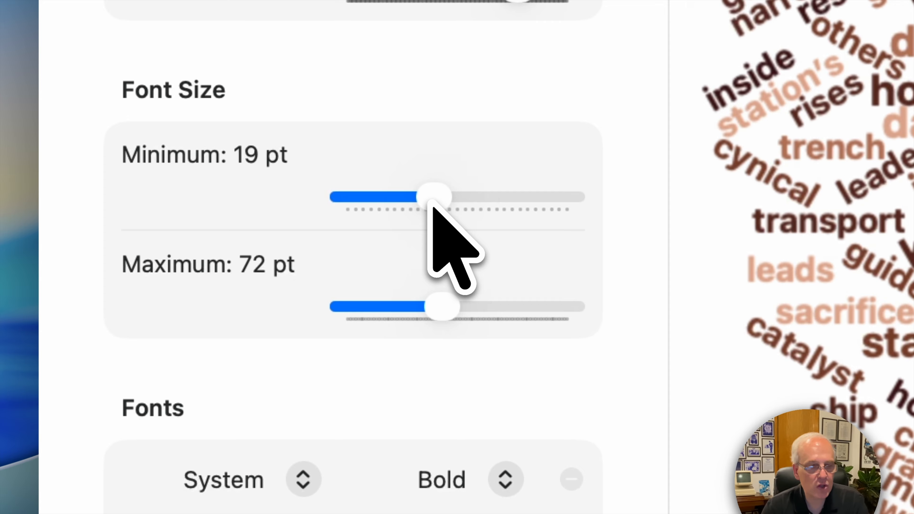
drag(445, 313, 476, 313)
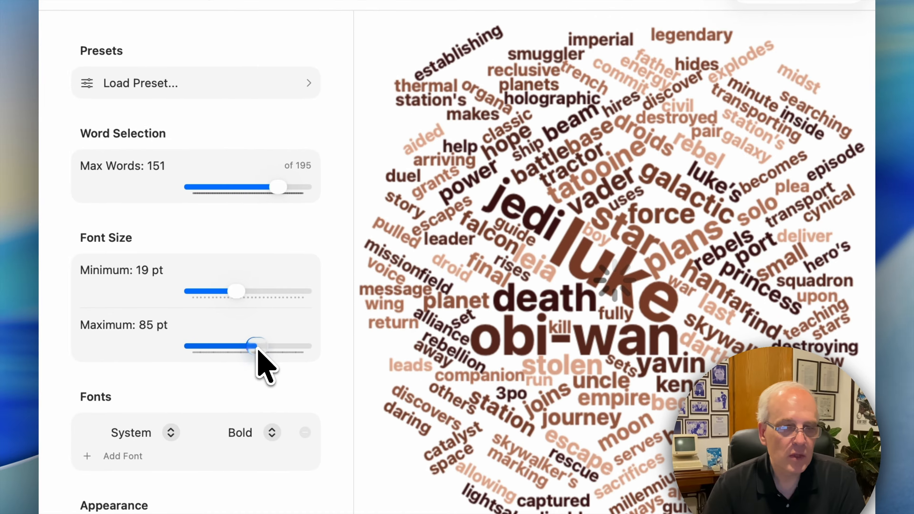
drag(257, 349, 261, 350)
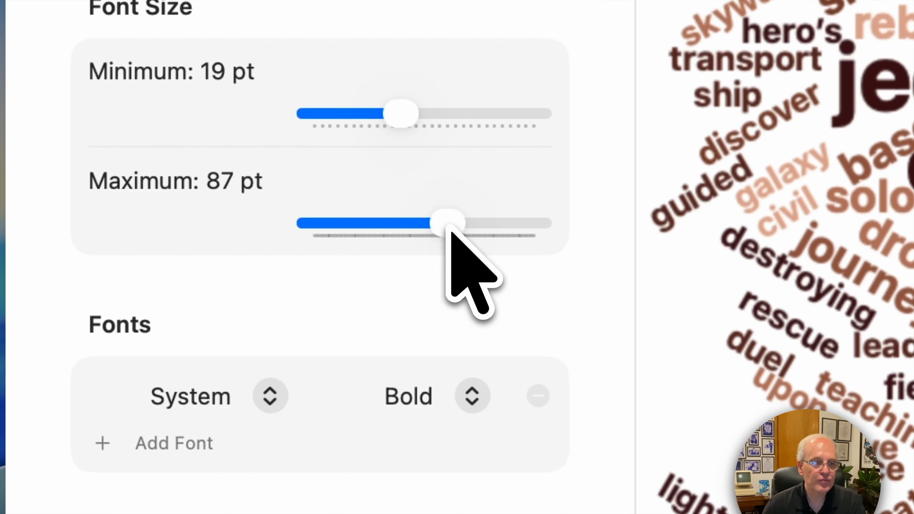
Step: Change the first font of the word cloud to Orbix
scroll(465, 292, down, 5)
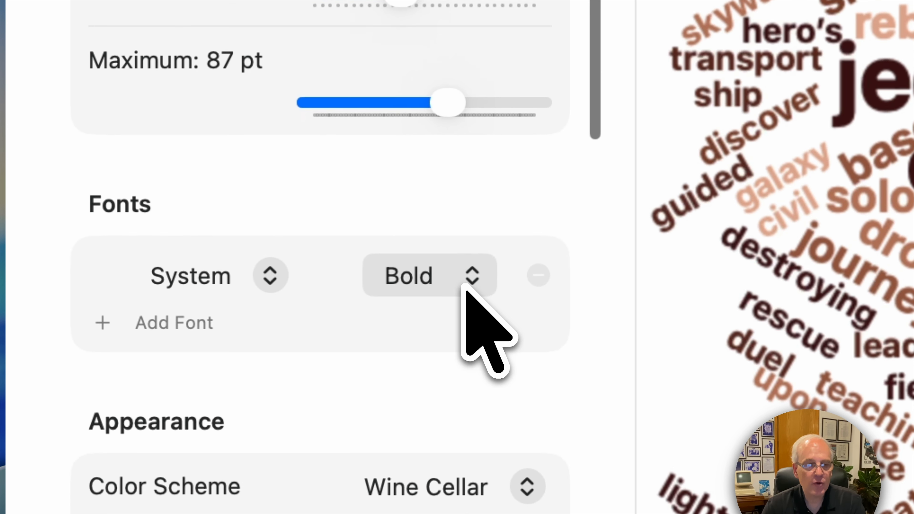
scroll(278, 376, down, 5)
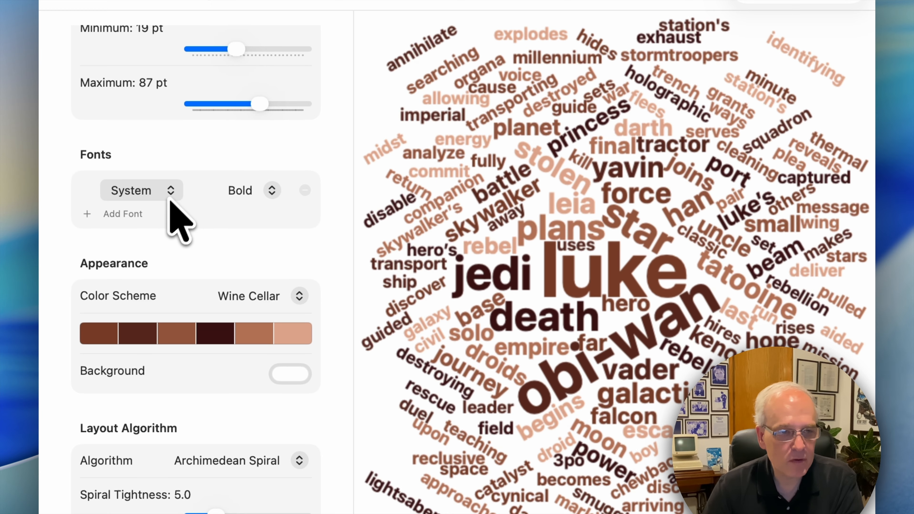
click(174, 192)
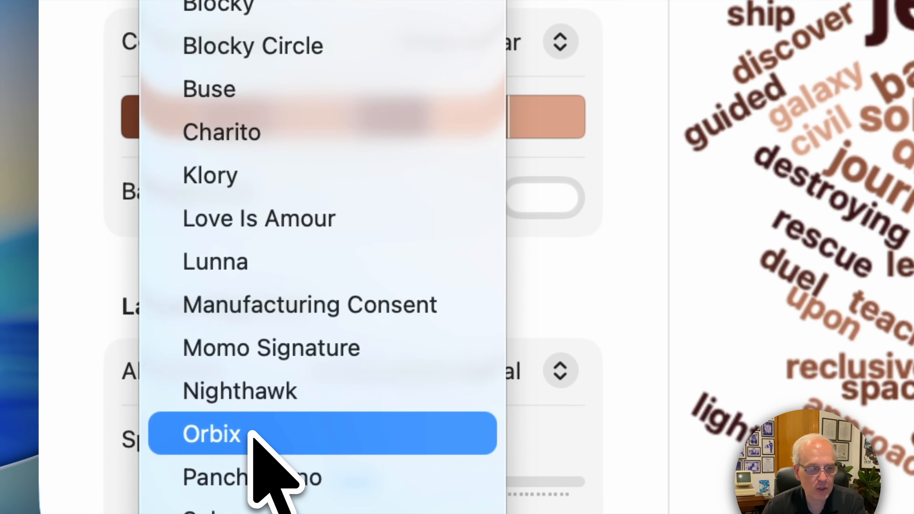
click(251, 432)
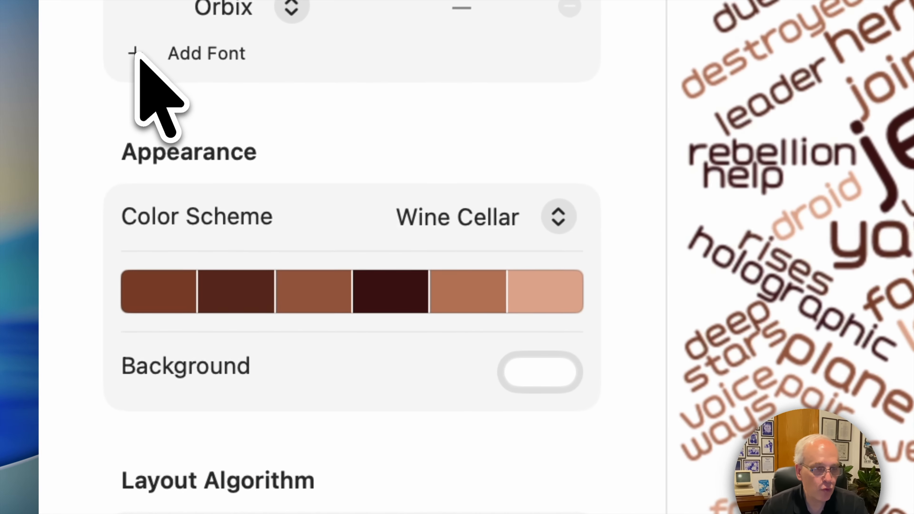
Step: Add a second font, Futura Bold, so words cycle through two fonts
click(109, 141)
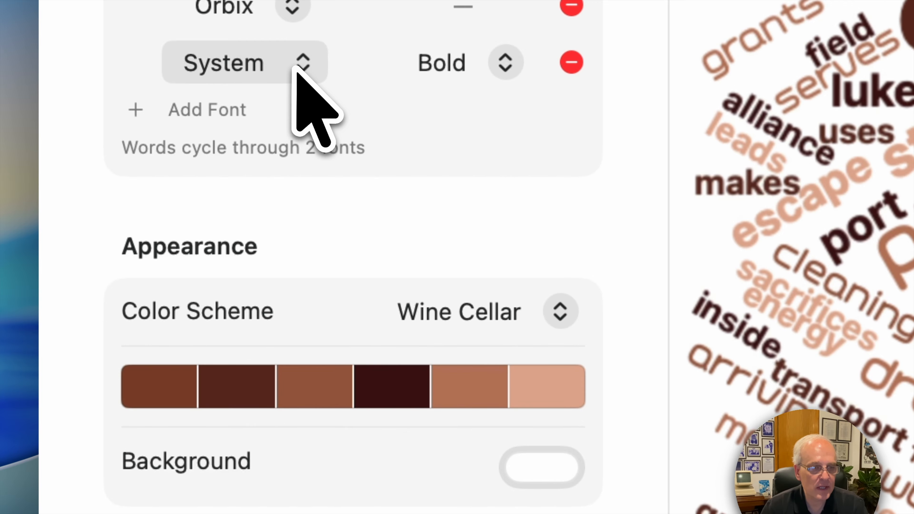
click(296, 77)
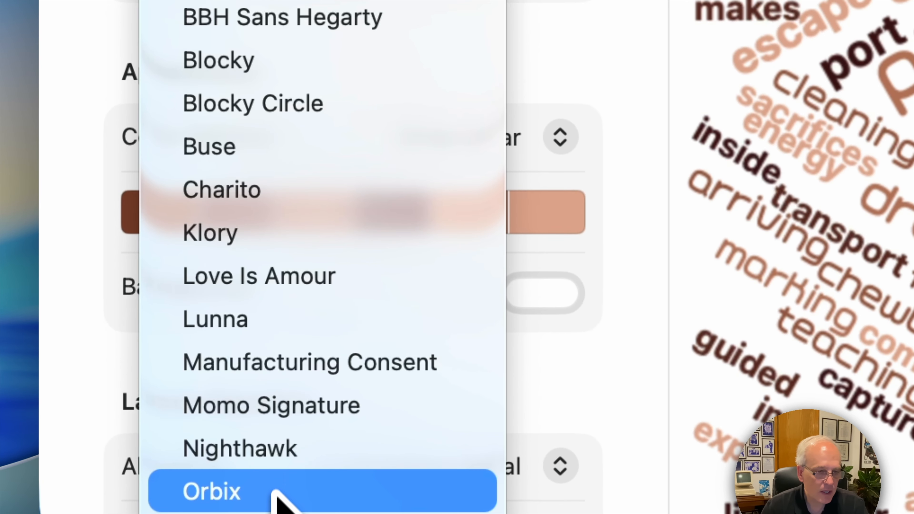
key(Escape)
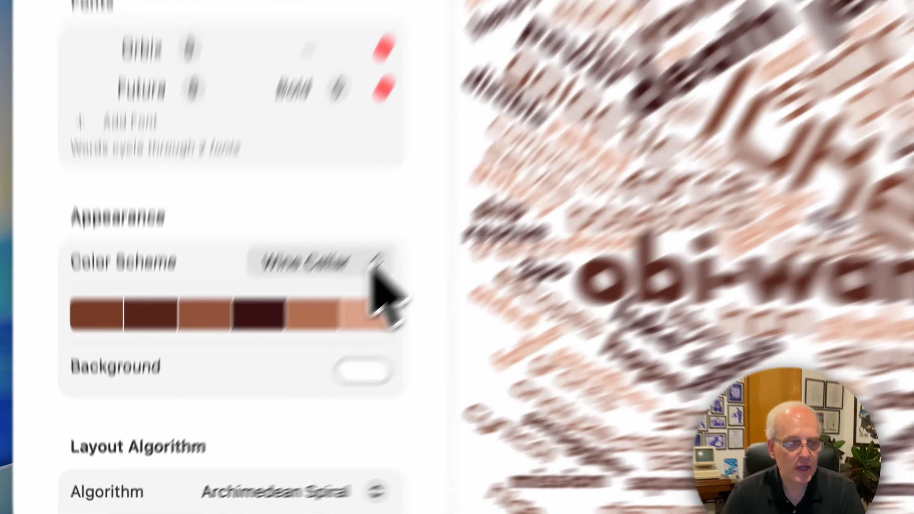
Step: Try the Forrest color scheme, then switch the color scheme to Sunset
click(298, 345)
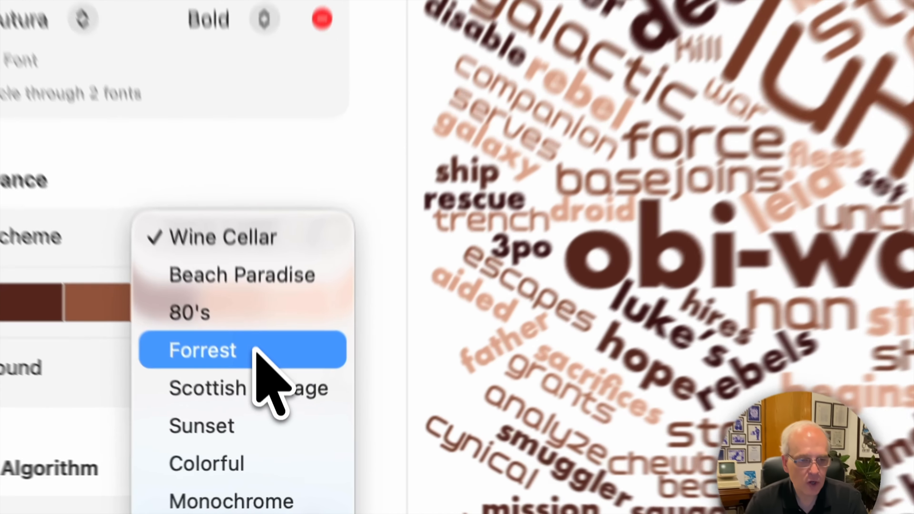
click(268, 409)
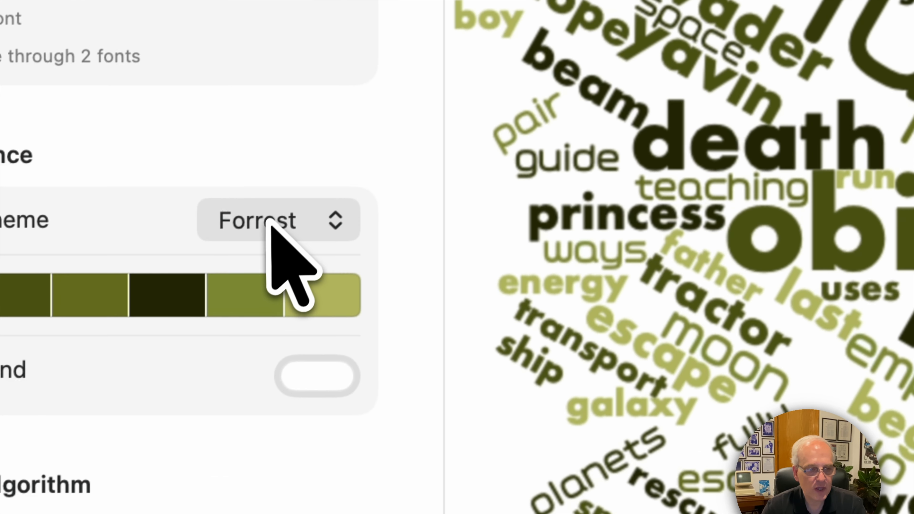
click(188, 316)
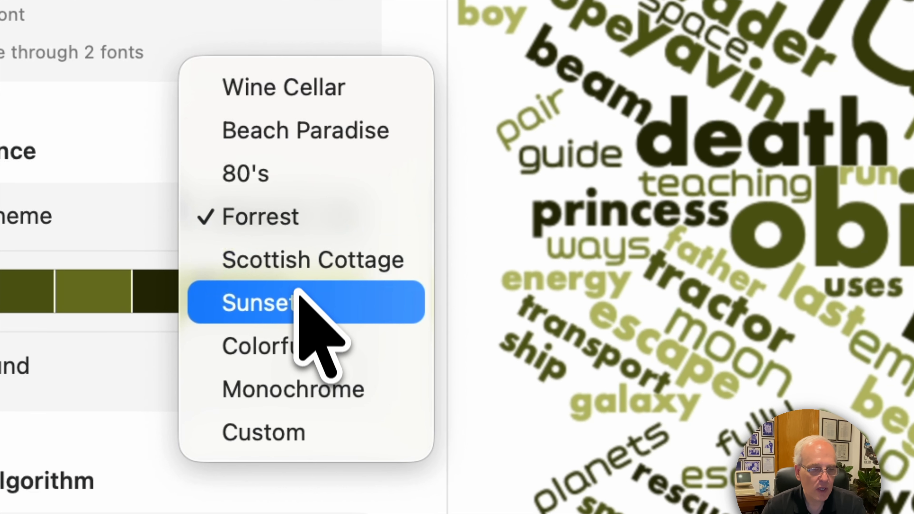
click(298, 302)
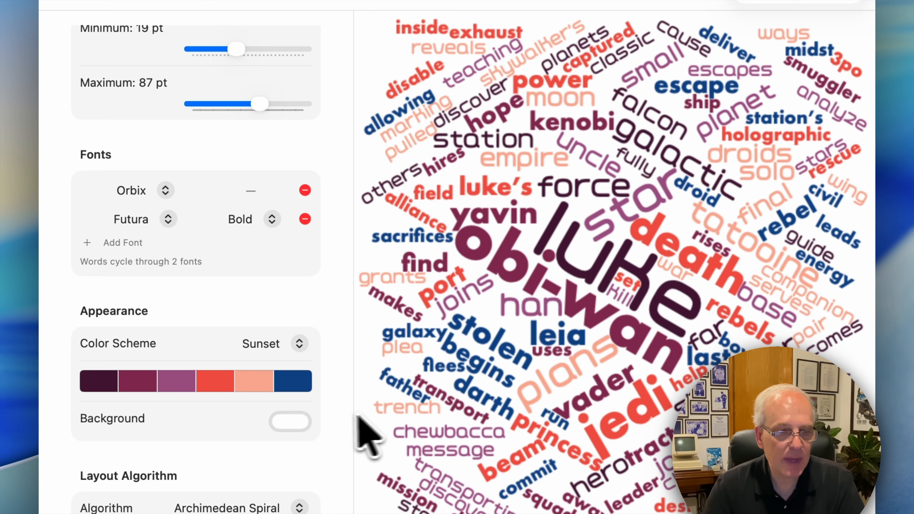
Step: Enable the background color and lower its opacity to the minimum for a transparent backdrop
click(294, 425)
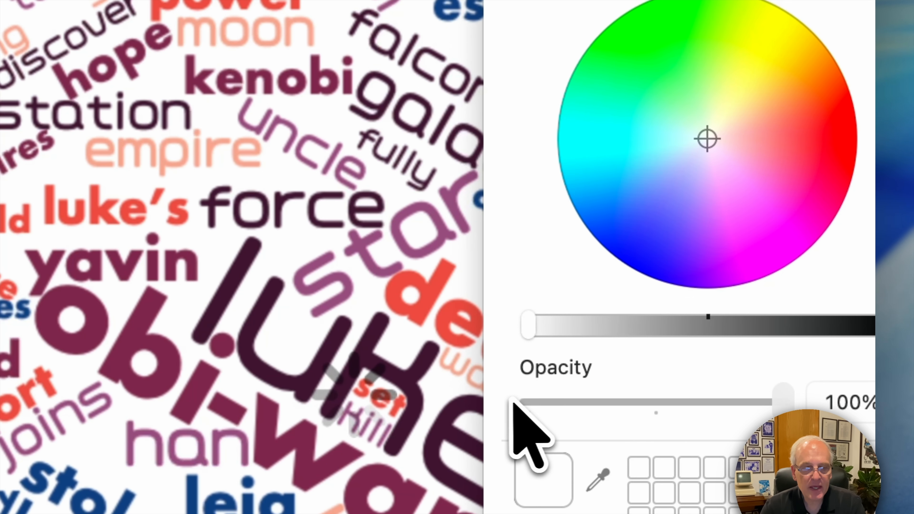
click(521, 403)
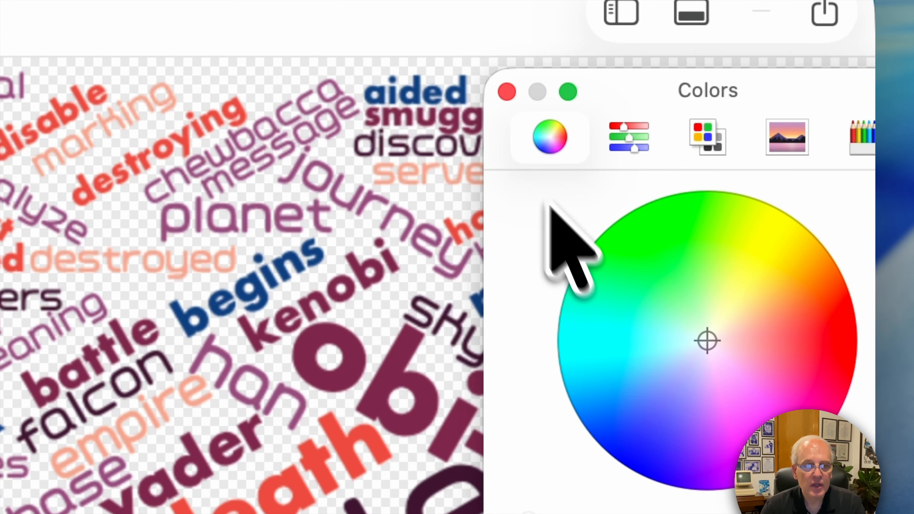
Step: Close the color picker and set the word orientation style to Diagonal
click(508, 92)
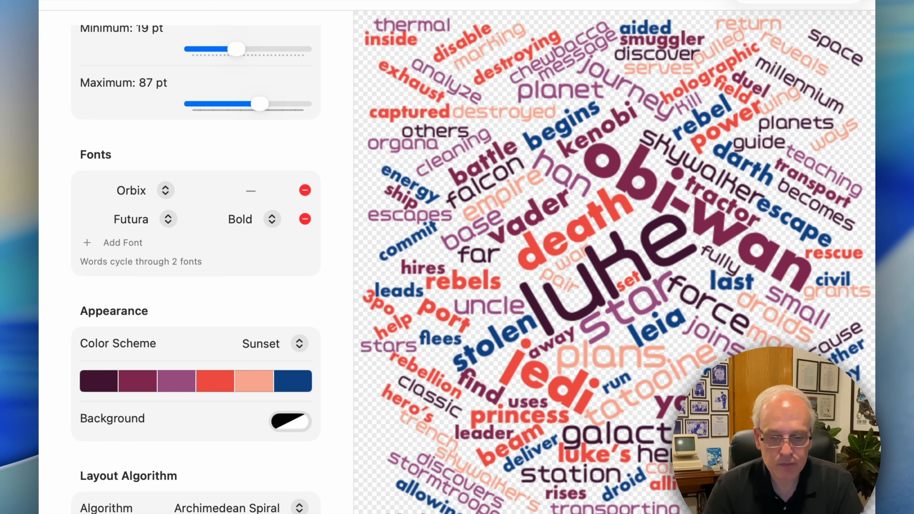
scroll(296, 482, down, 10)
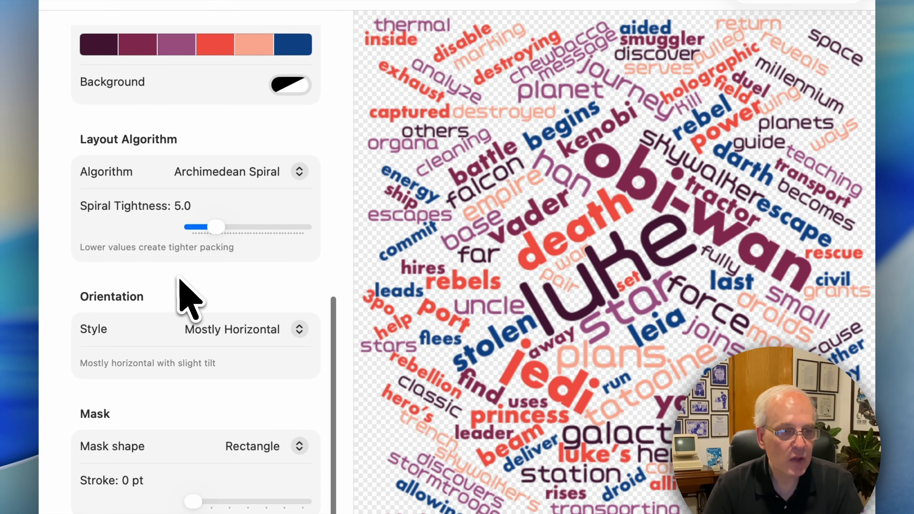
click(230, 330)
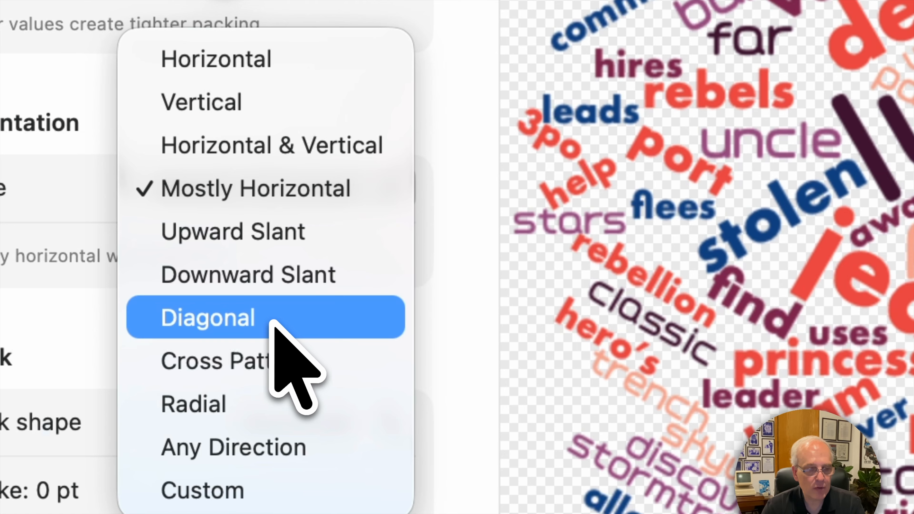
click(298, 322)
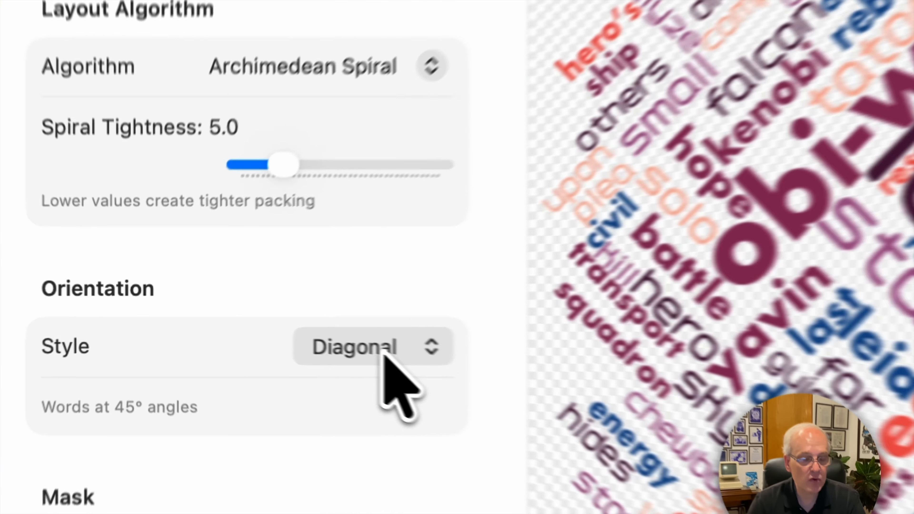
Step: Try the Radial and Vertical orientation styles, then return to Diagonal
click(275, 333)
click(410, 433)
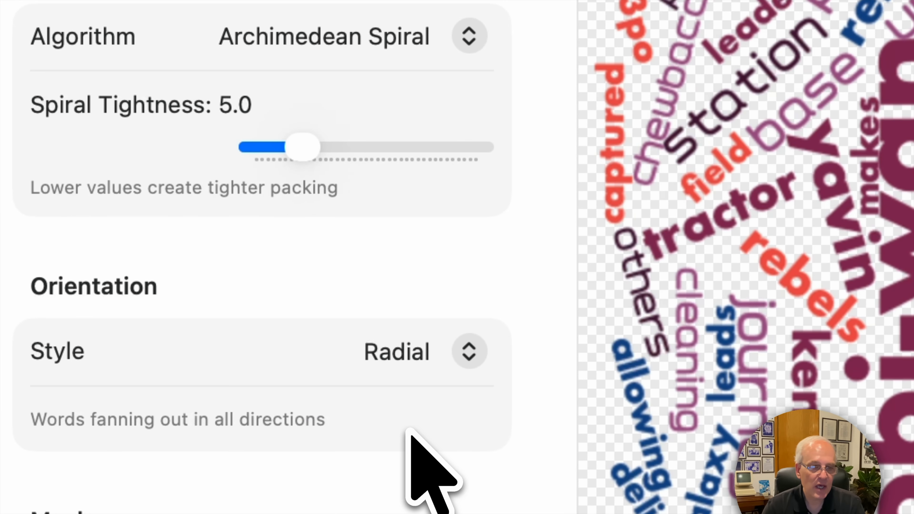
click(424, 366)
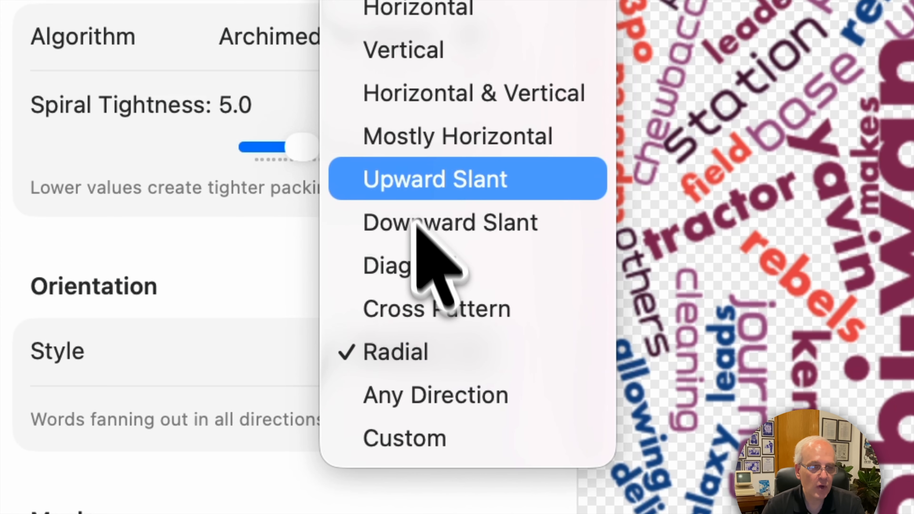
click(437, 62)
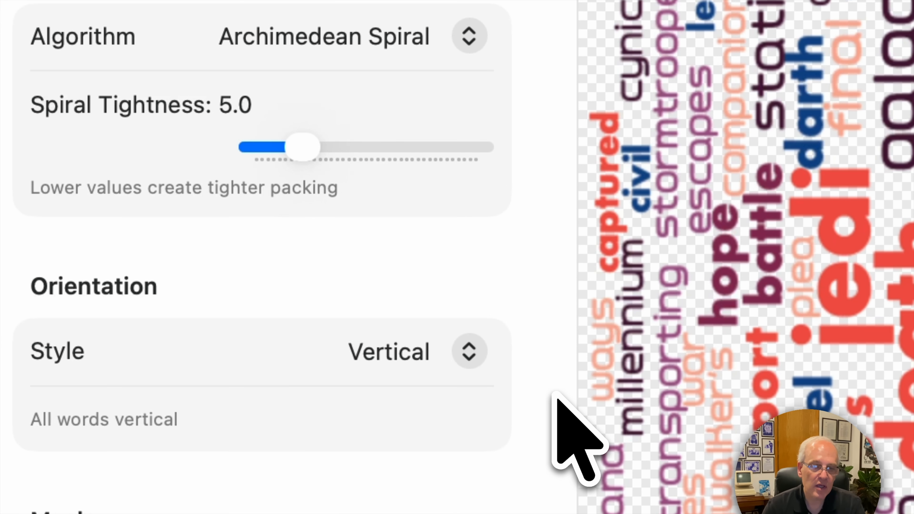
click(387, 364)
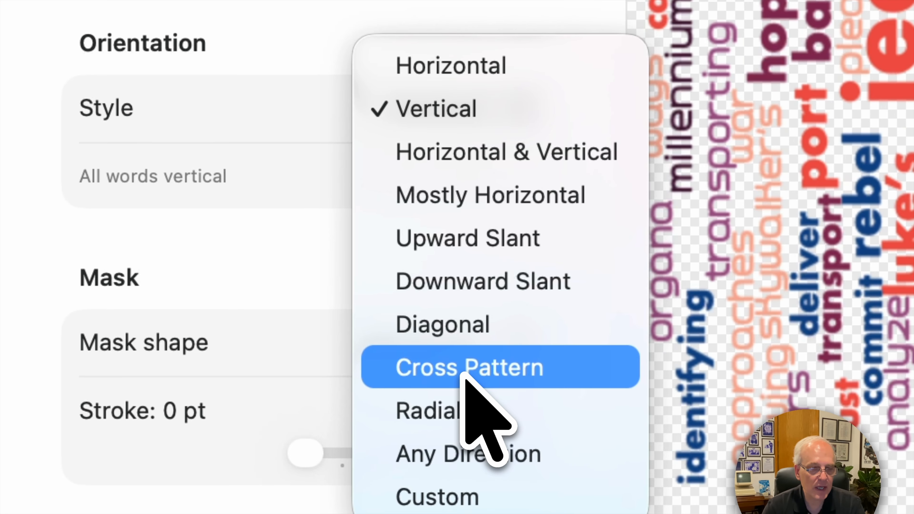
click(464, 340)
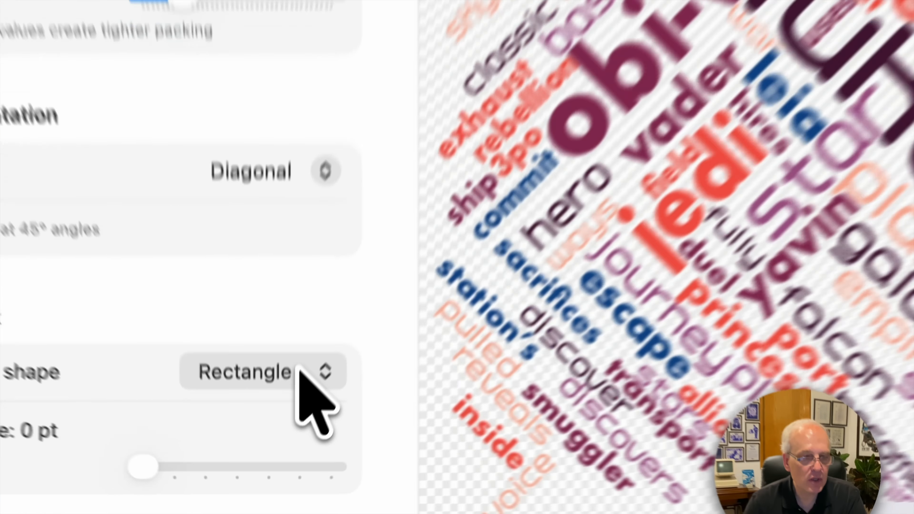
Step: Try the Star mask shape, then switch the mask shape to Custom Mask
click(282, 446)
click(283, 468)
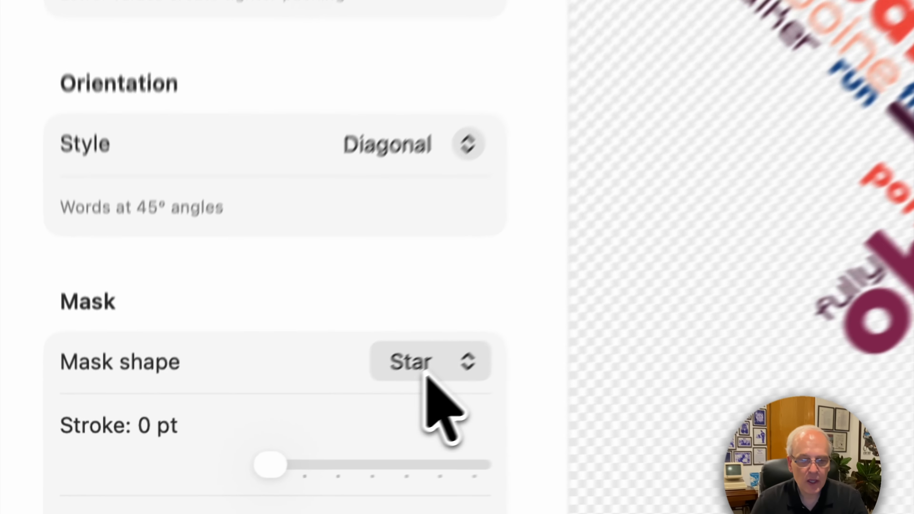
click(271, 450)
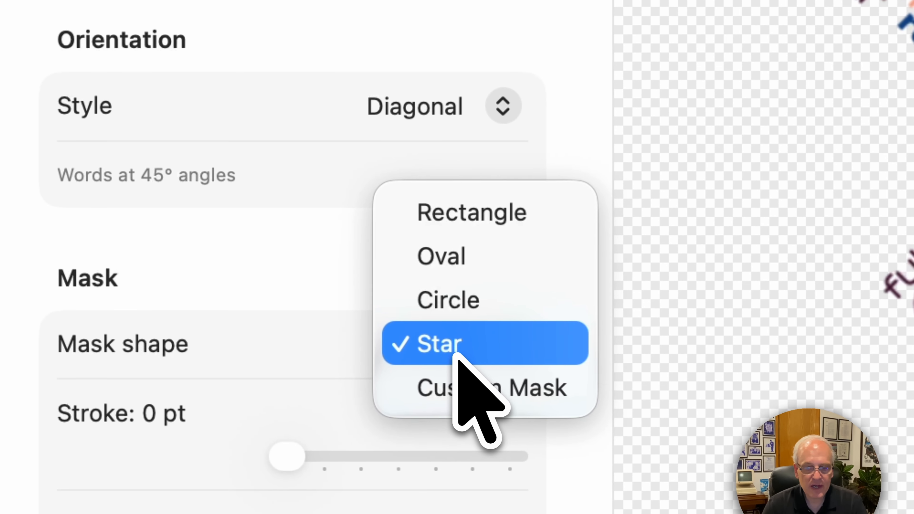
click(457, 385)
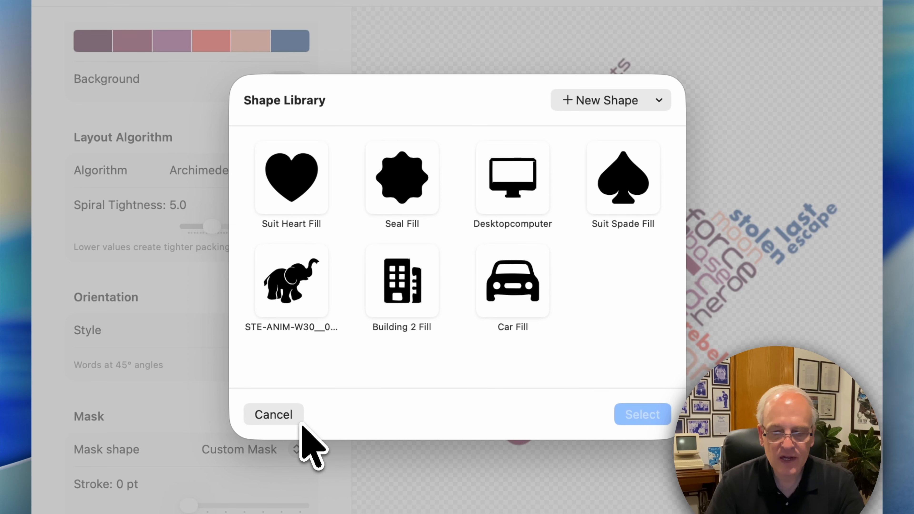
Step: Trace the Star Wars Rebel Alliance image from the Desktop into a new vector shape and select it as the custom mask
click(609, 101)
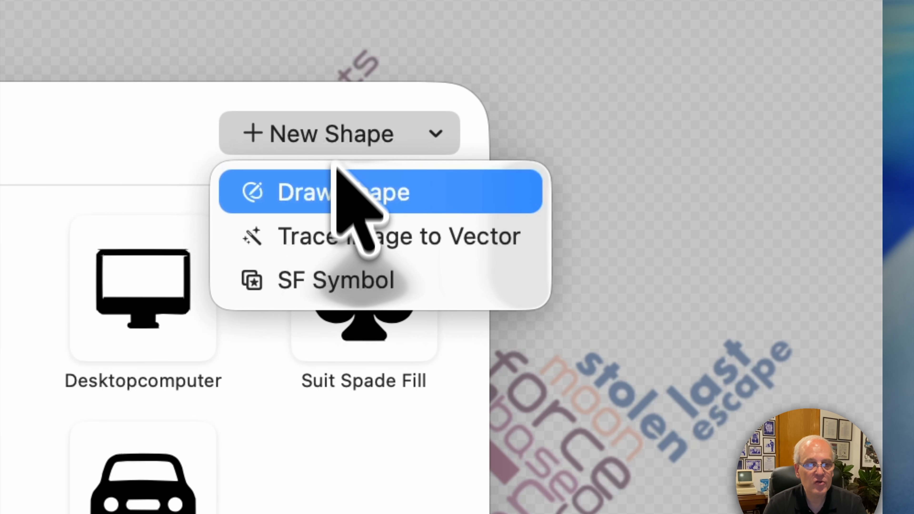
click(330, 239)
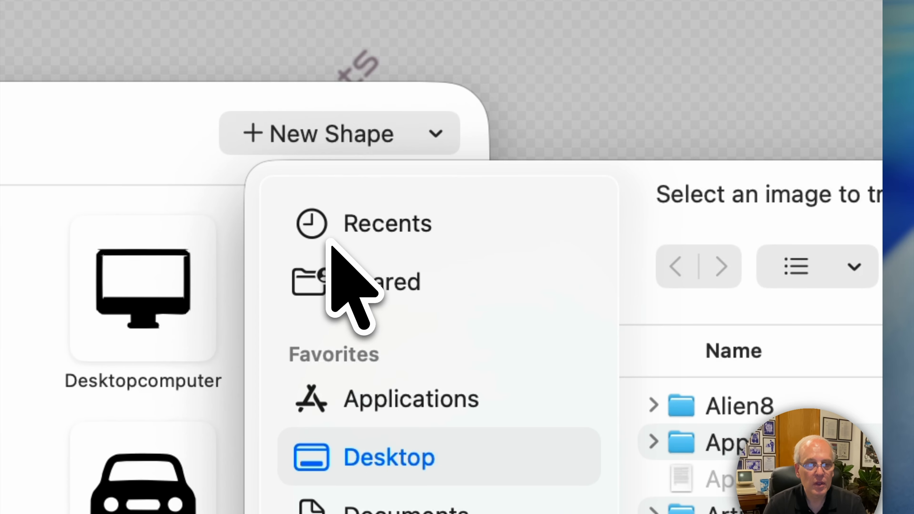
scroll(753, 382, down, 10)
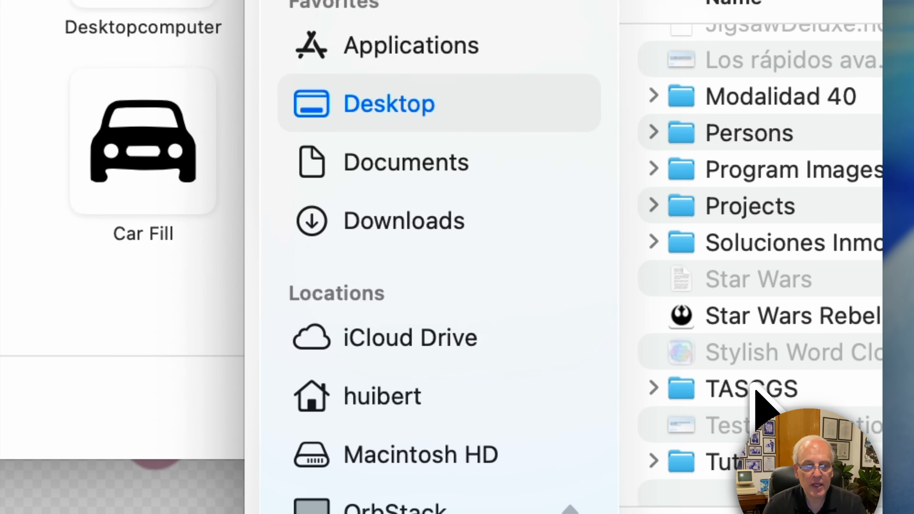
scroll(756, 390, up, 1)
click(757, 333)
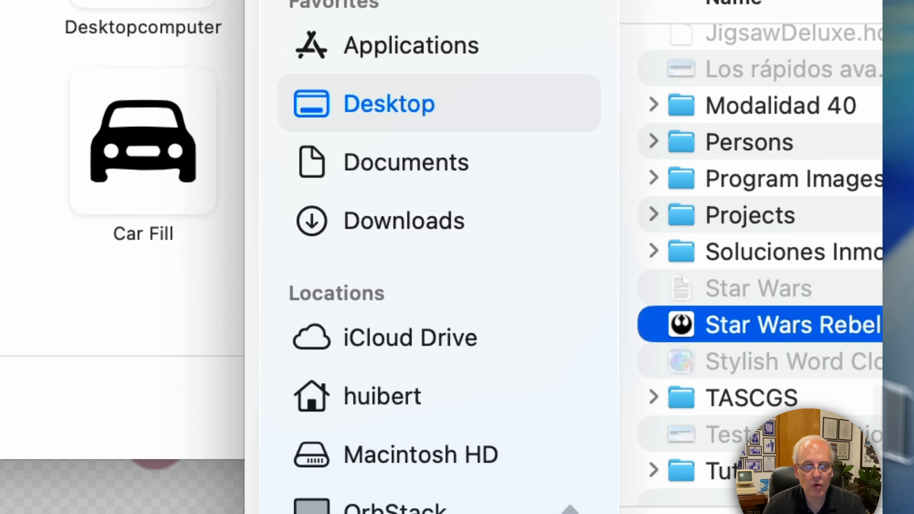
key(Return)
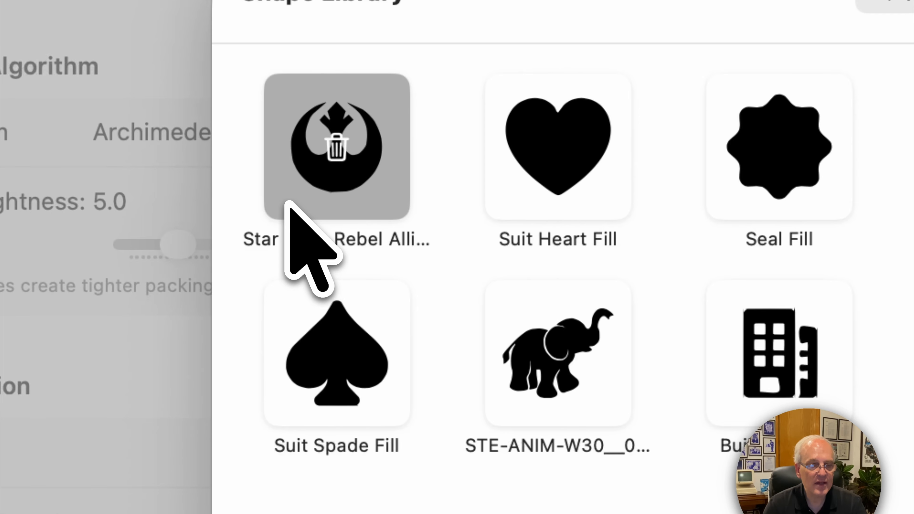
click(288, 207)
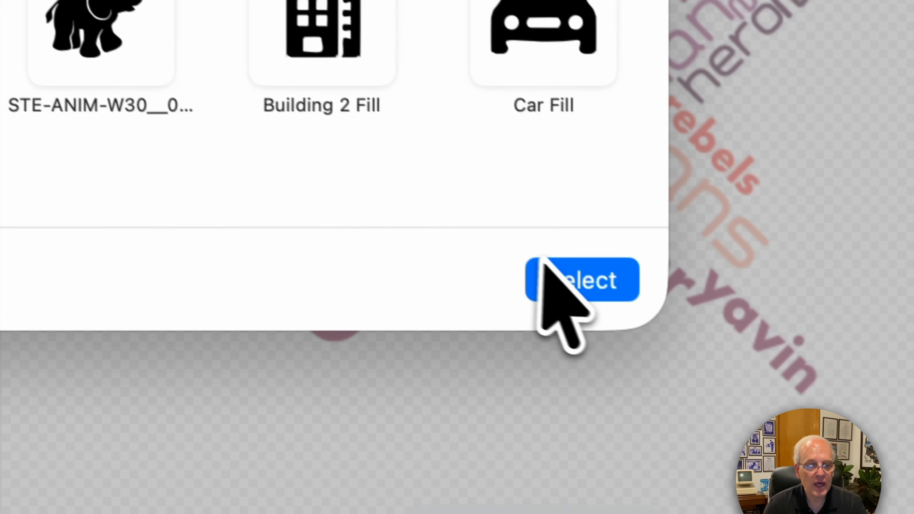
click(570, 285)
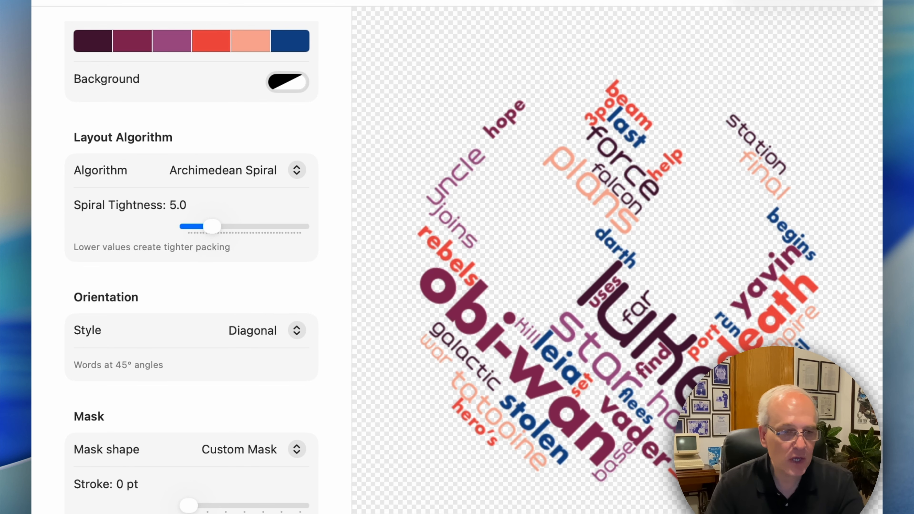
Step: Rotate the mask to about 66°
scroll(235, 497, down, 5)
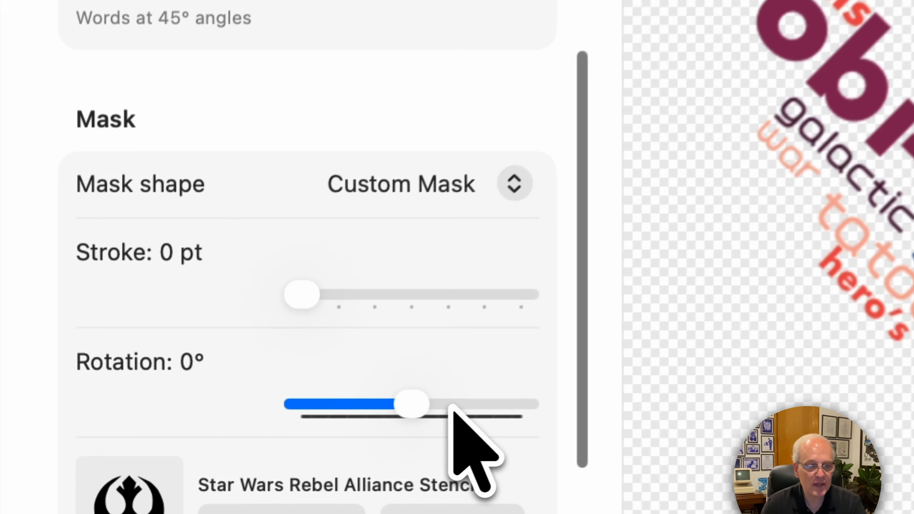
click(263, 479)
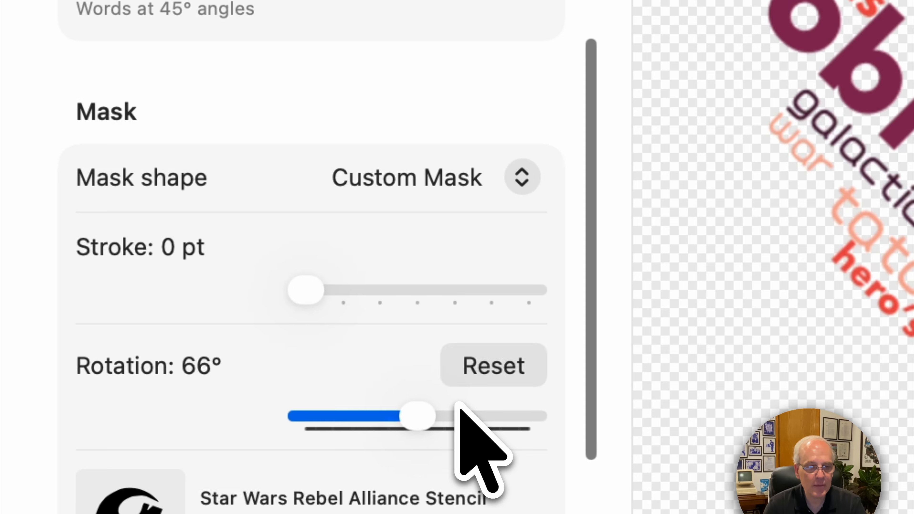